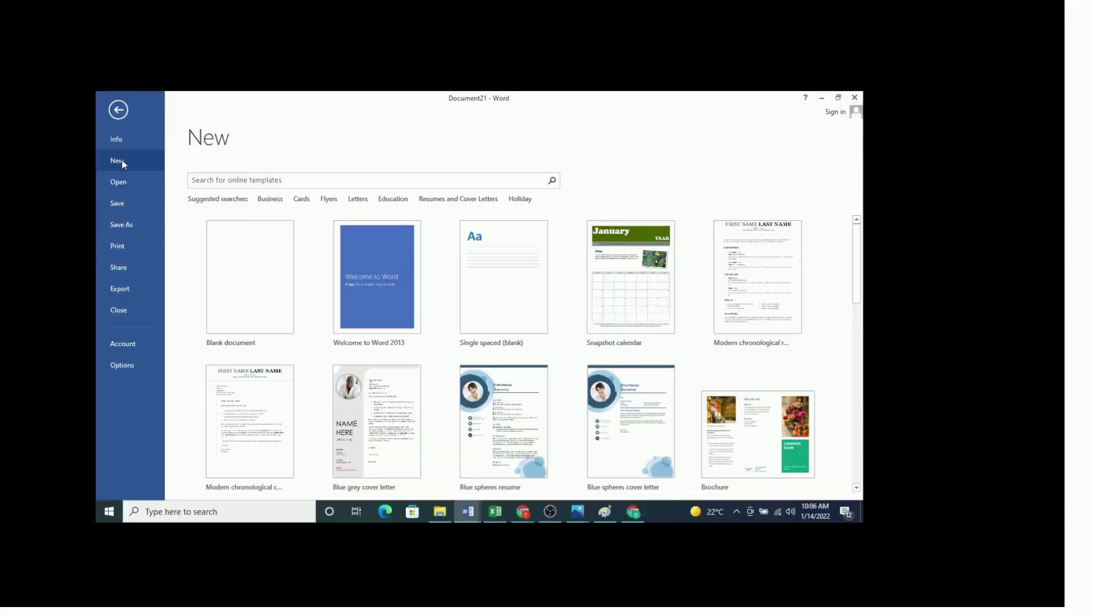
# Step: Create a new blank document from the New backstage
pyautogui.click(246, 277)
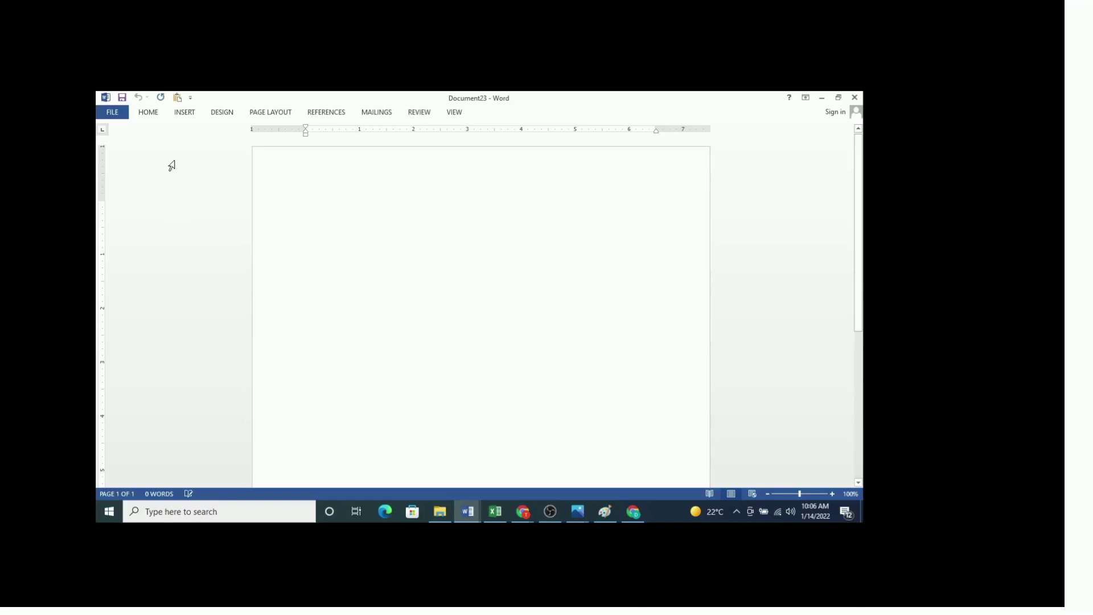
# Step: Apply the Normal margin preset of 1 inch on all sides
pyautogui.click(269, 113)
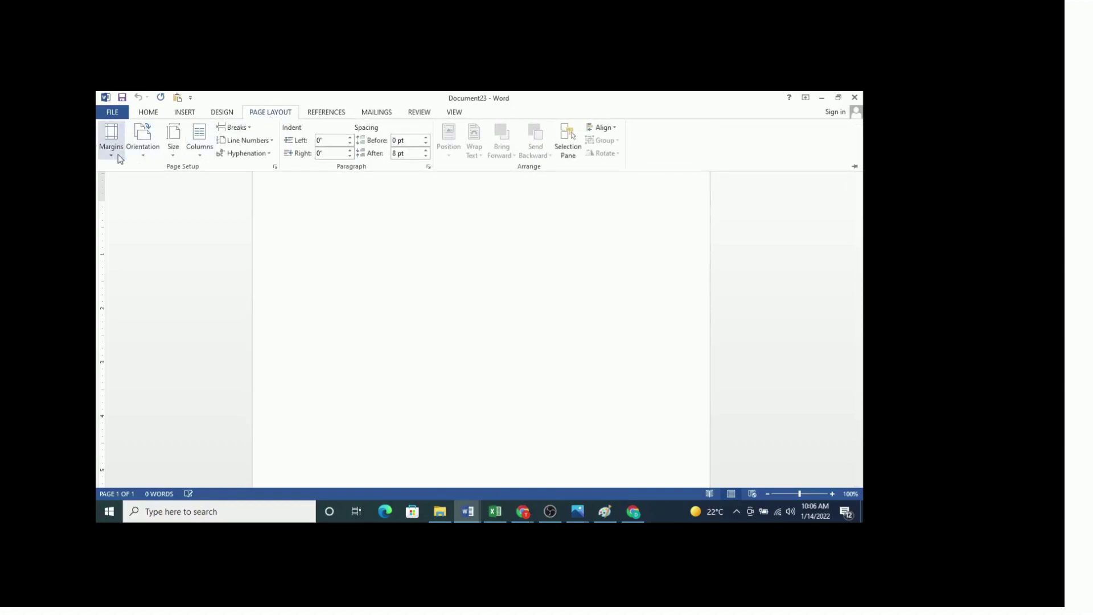
pyautogui.click(114, 157)
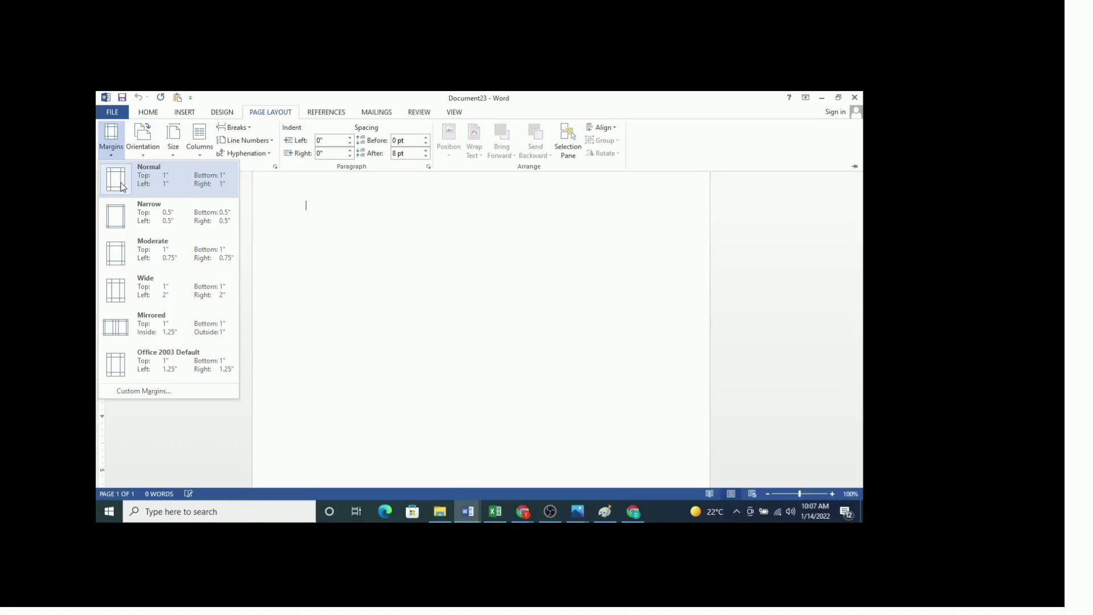
pyautogui.click(122, 186)
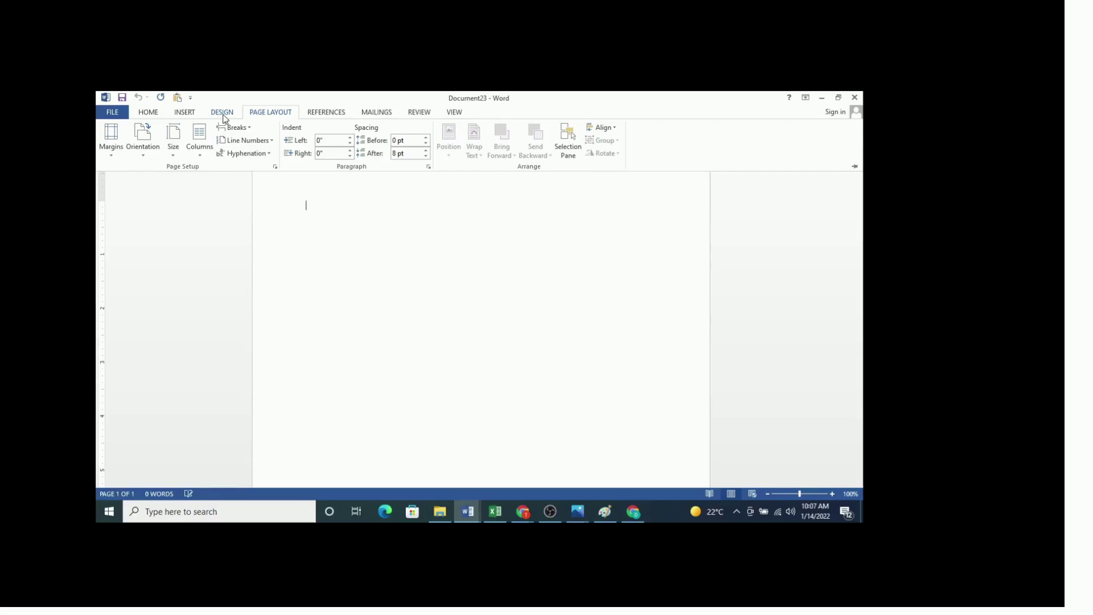
# Step: Set the font to Times New Roman at 12 pt for the empty document
pyautogui.click(184, 117)
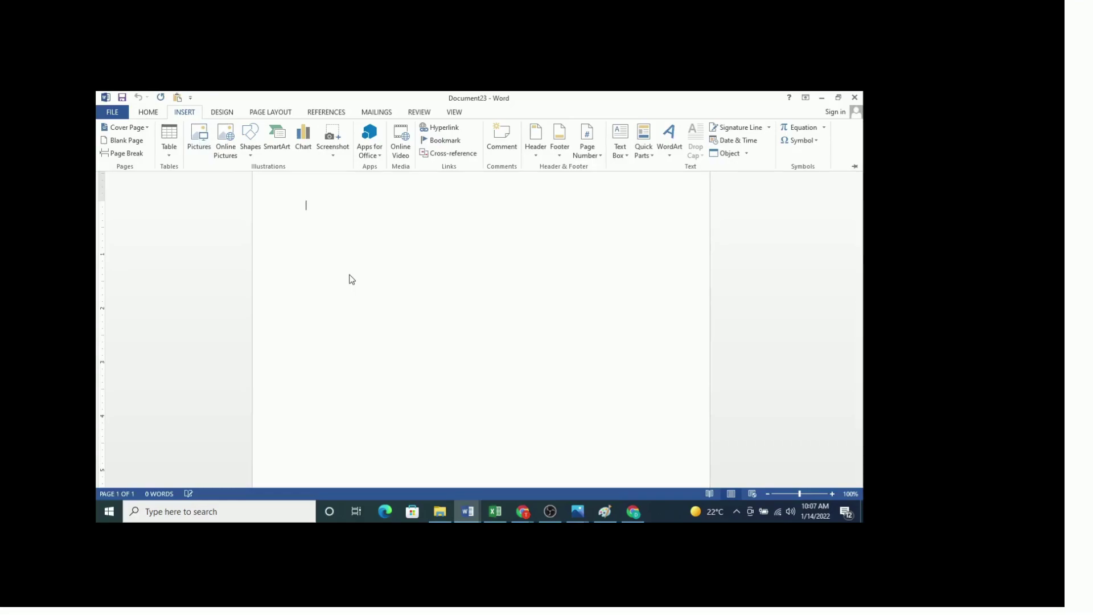
pyautogui.click(149, 113)
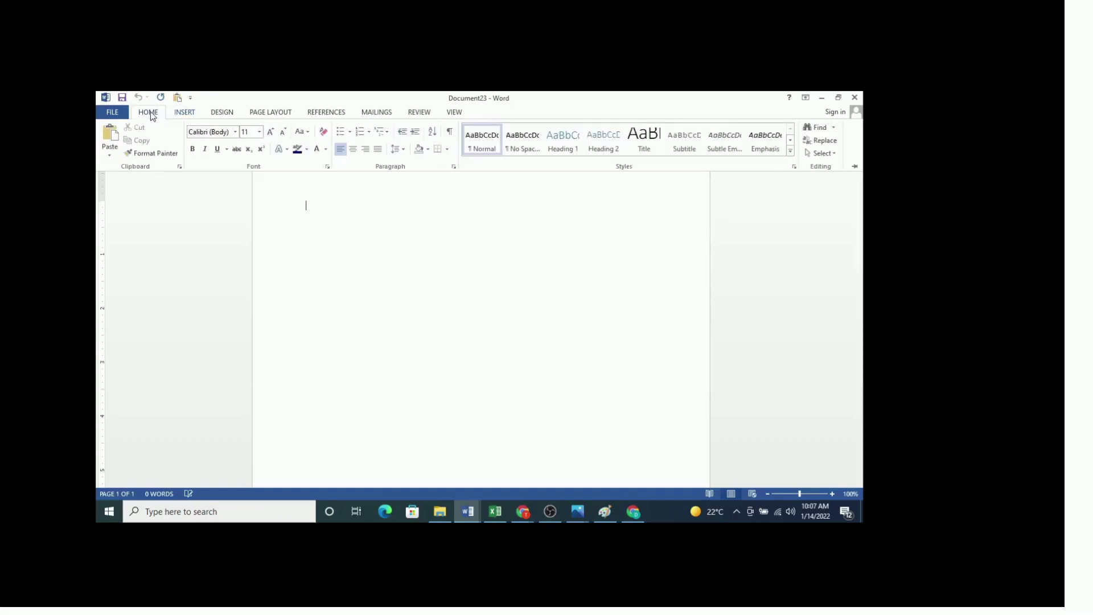
pyautogui.click(235, 133)
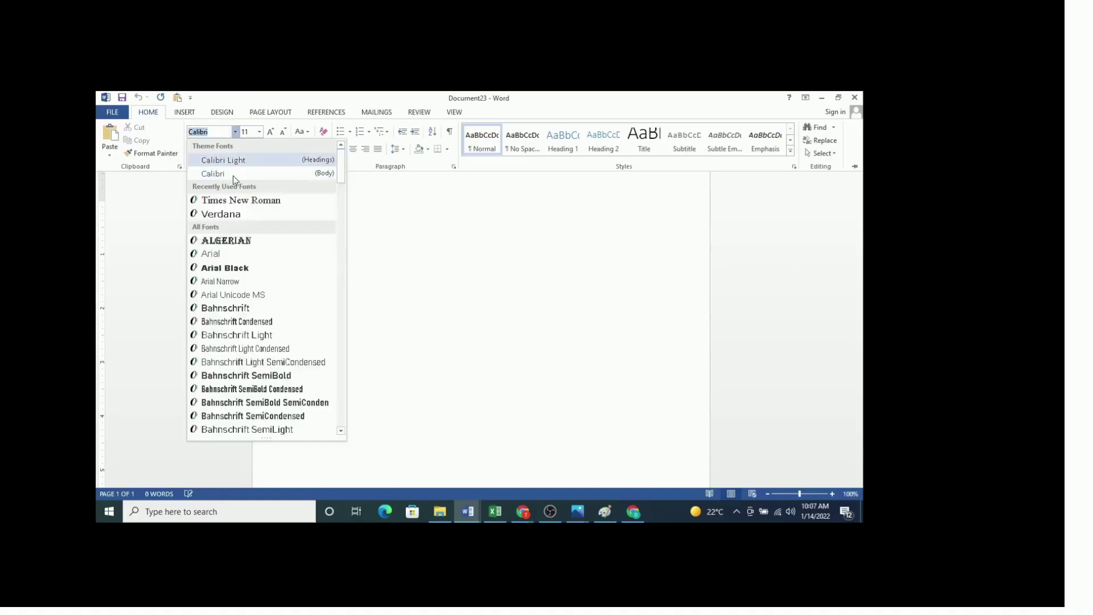
pyautogui.click(245, 201)
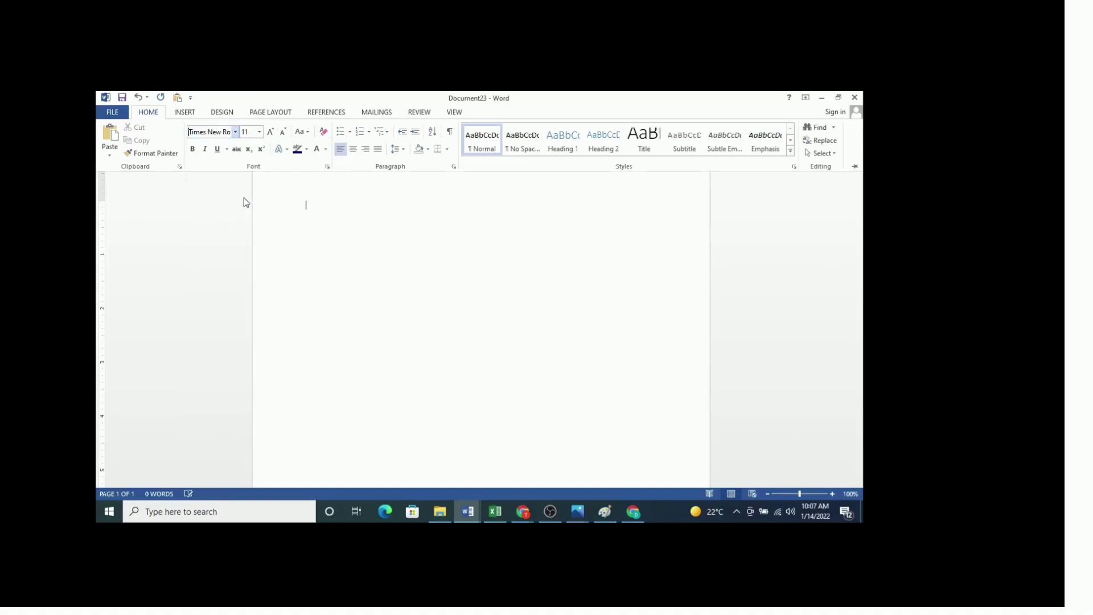
pyautogui.click(258, 132)
pyautogui.click(244, 190)
pyautogui.click(405, 200)
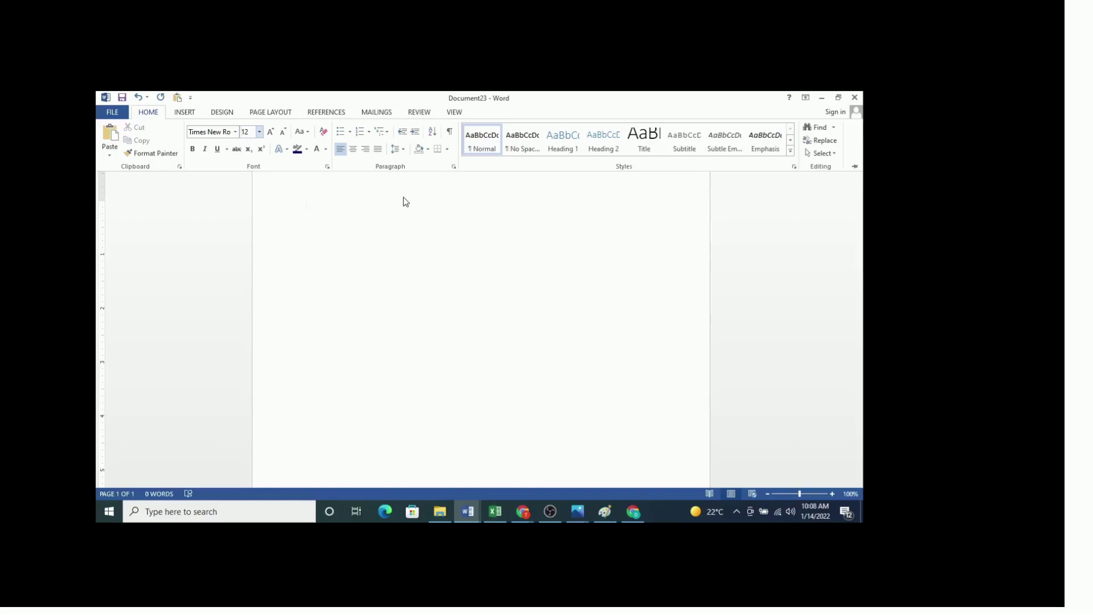
# Step: Set line spacing to 2.0 for double-spaced text
pyautogui.click(404, 149)
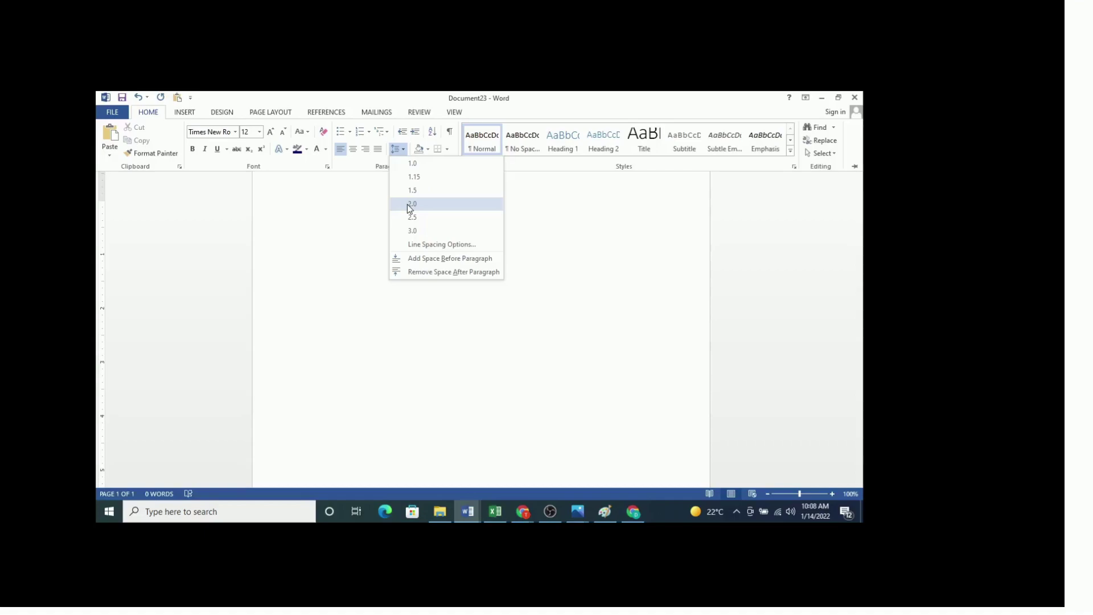
pyautogui.click(408, 204)
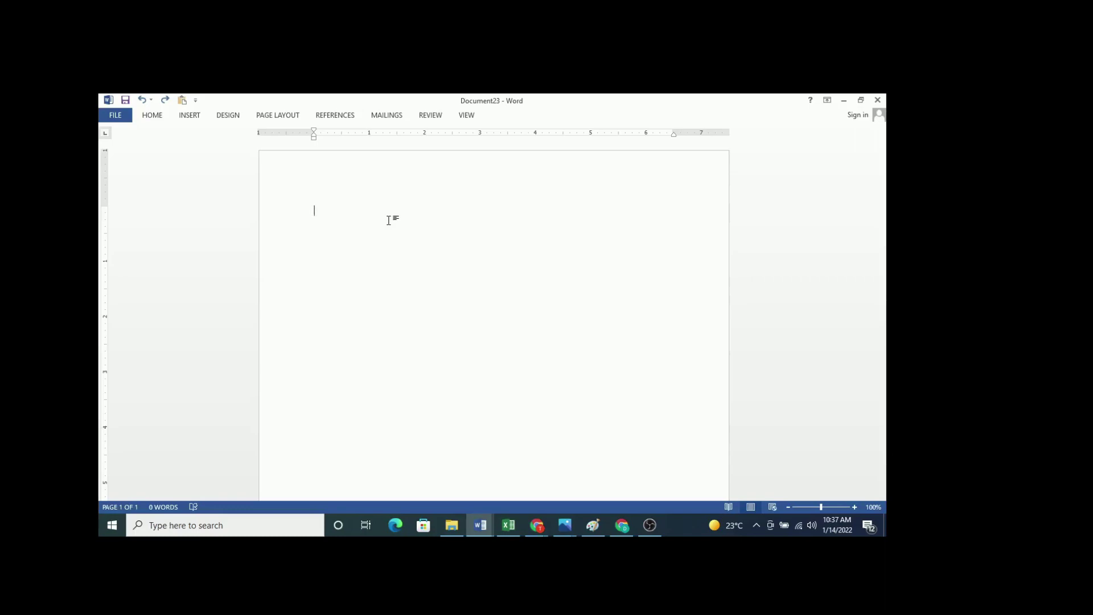
# Step: Insert a Plain Number 3 page number at the top right of the page
pyautogui.click(191, 116)
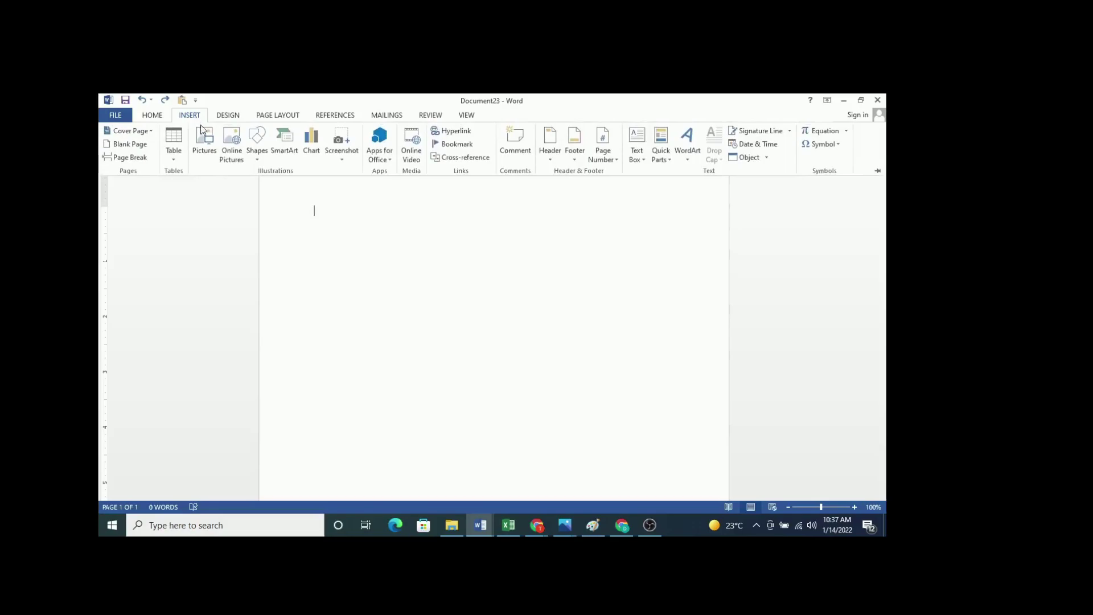
pyautogui.click(617, 163)
pyautogui.moveTo(619, 172)
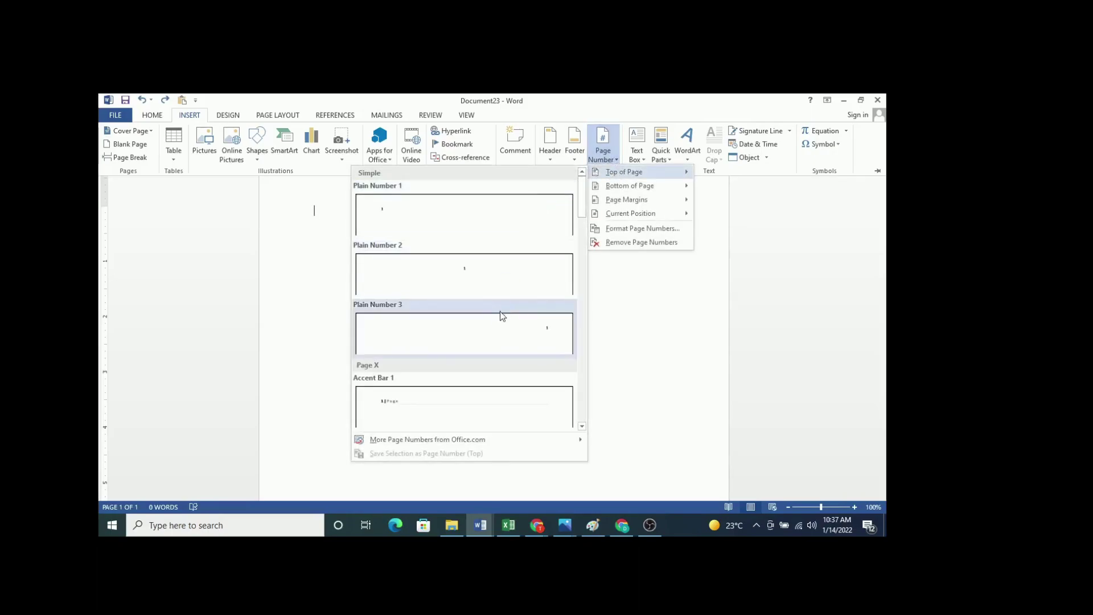
pyautogui.click(508, 338)
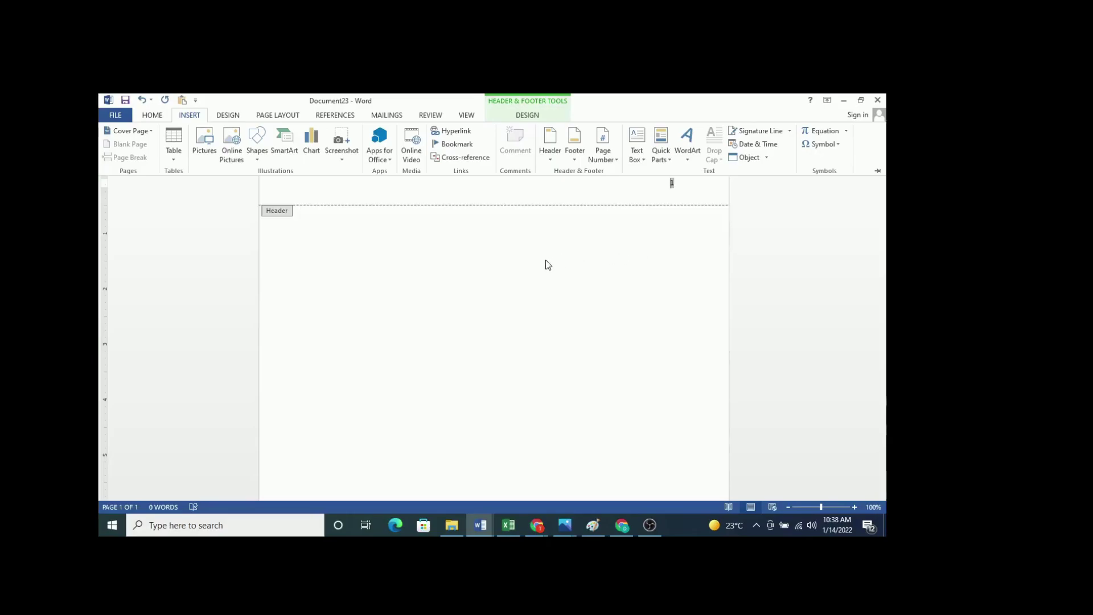
# Step: Collapse the ribbon, leave the header, and type 'Title page' in the body
pyautogui.hotkey('ctrl', 'F1')
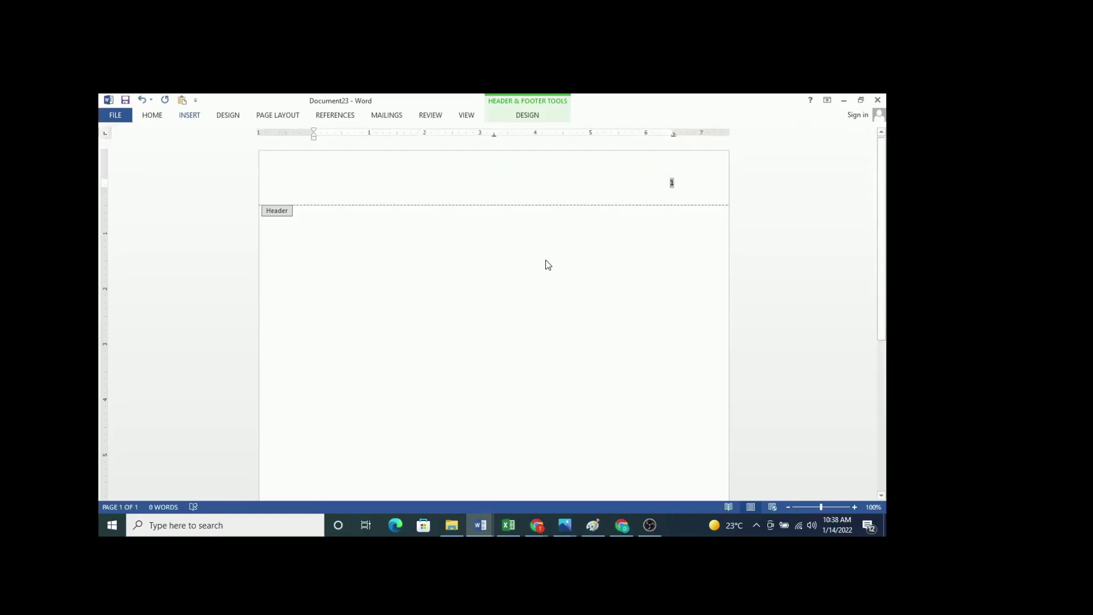
pyautogui.doubleClick(547, 263)
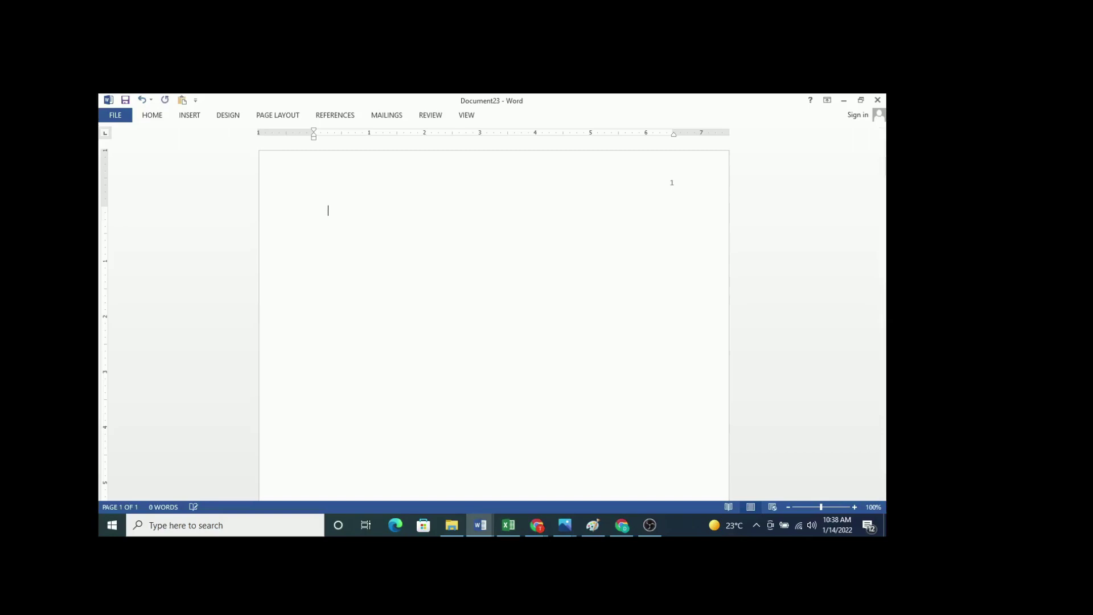
pyautogui.write('Title page')
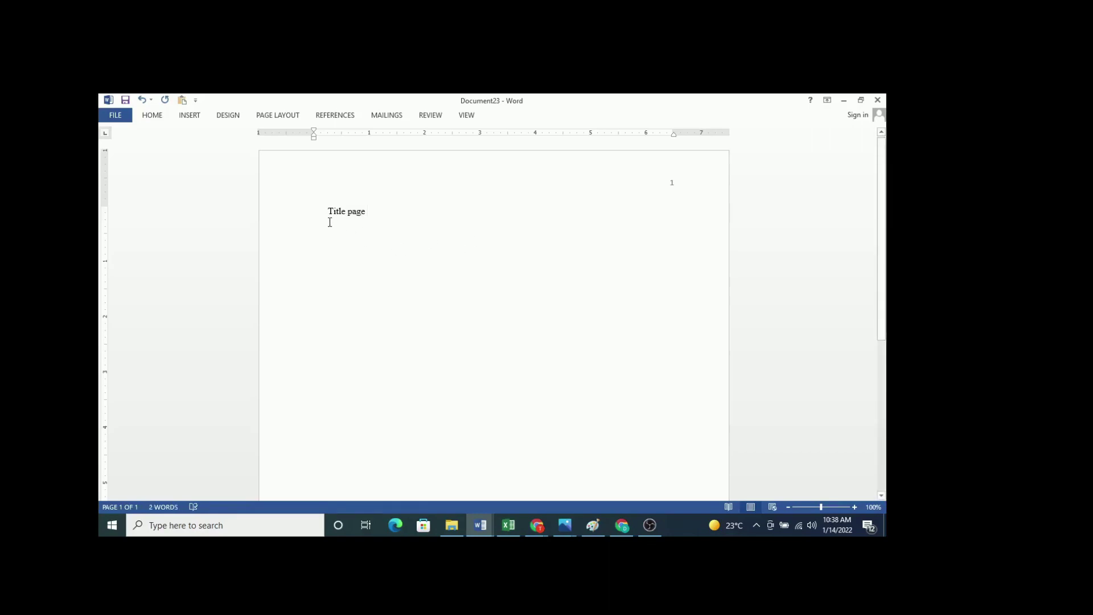
# Step: Insert a blank paragraph above the 'Title page' line
pyautogui.press('Return')
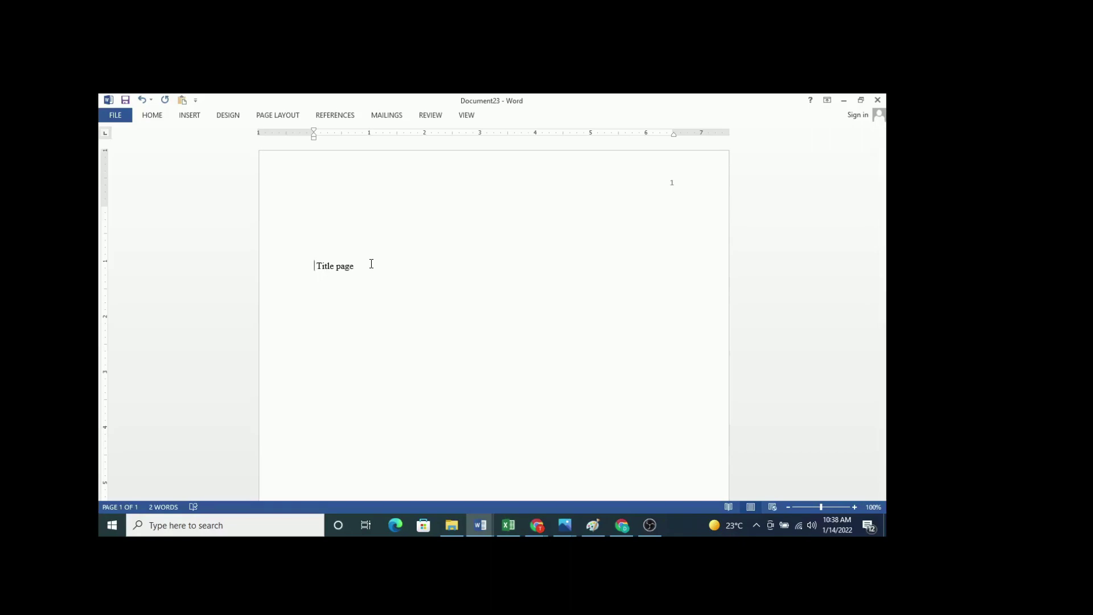
# Step: Replace 'Title page' with 'Effects of COVID-19 on Mental Health' and select that line
pyautogui.press('BackSpace')
pyautogui.press('BackSpace')
pyautogui.press('BackSpace')
pyautogui.press('BackSpace')
pyautogui.press('BackSpace')
pyautogui.press('BackSpace')
pyautogui.press('BackSpace')
pyautogui.press('BackSpace')
pyautogui.press('BackSpace')
pyautogui.press('BackSpace')
pyautogui.press('BackSpace')
pyautogui.write('Efee')
pyautogui.press('BackSpace')
pyautogui.press('BackSpace')
pyautogui.write('fcey')
pyautogui.press('BackSpace')
pyautogui.press('BackSpace')
pyautogui.press('BackSpace')
pyautogui.write('ects of Cl')
pyautogui.press('BackSpace')
pyautogui.write('OVID')
pyautogui.press('BackSpace')
pyautogui.write('D-19 on Mental Heal')
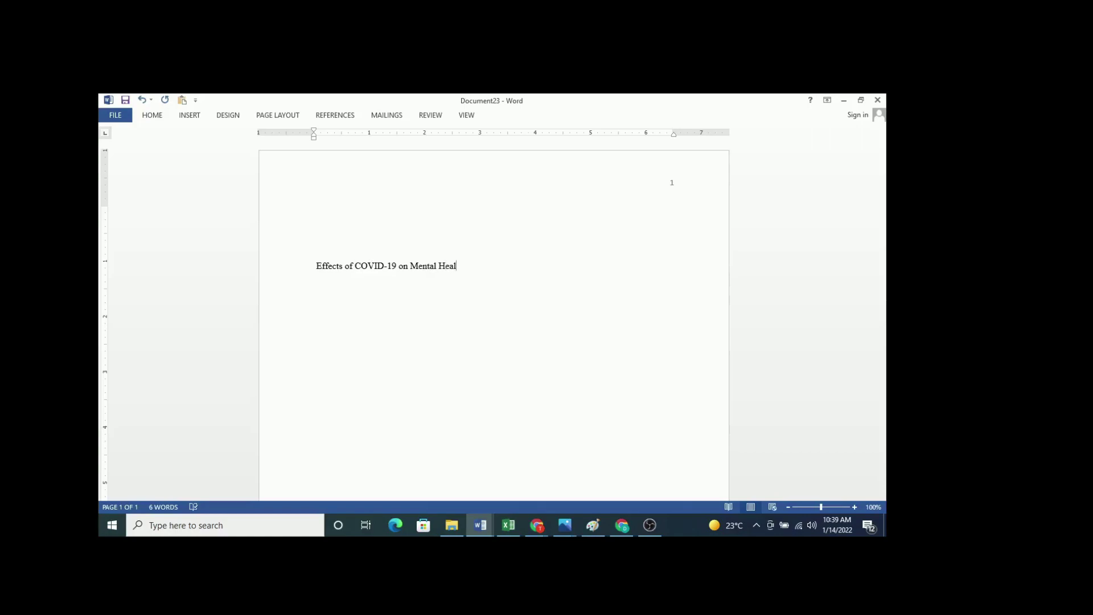
pyautogui.write('th')
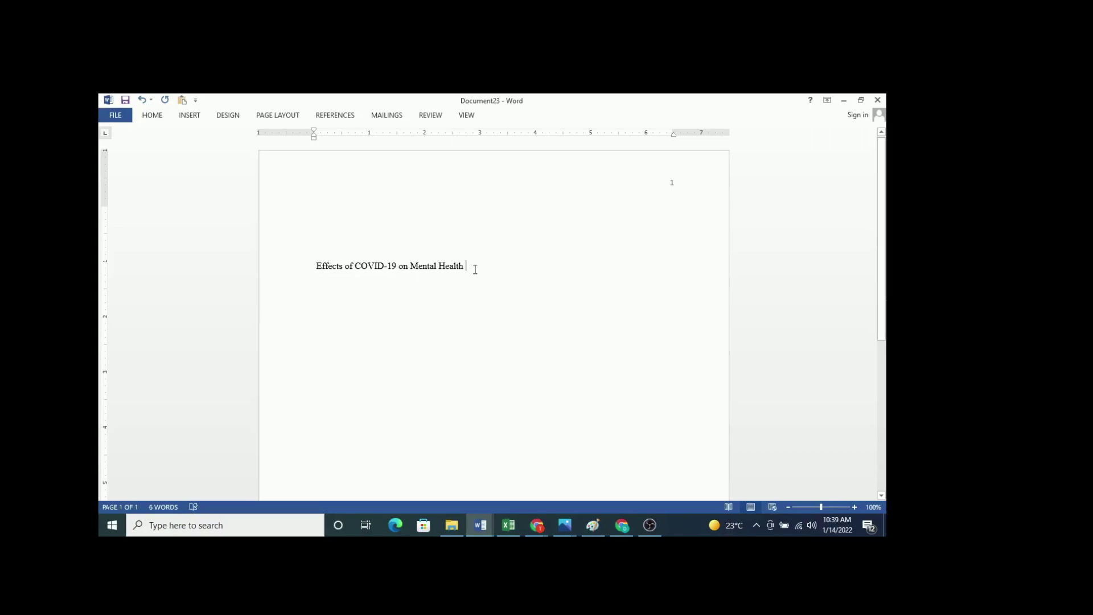
pyautogui.moveTo(471, 269); pyautogui.dragTo(322, 272)
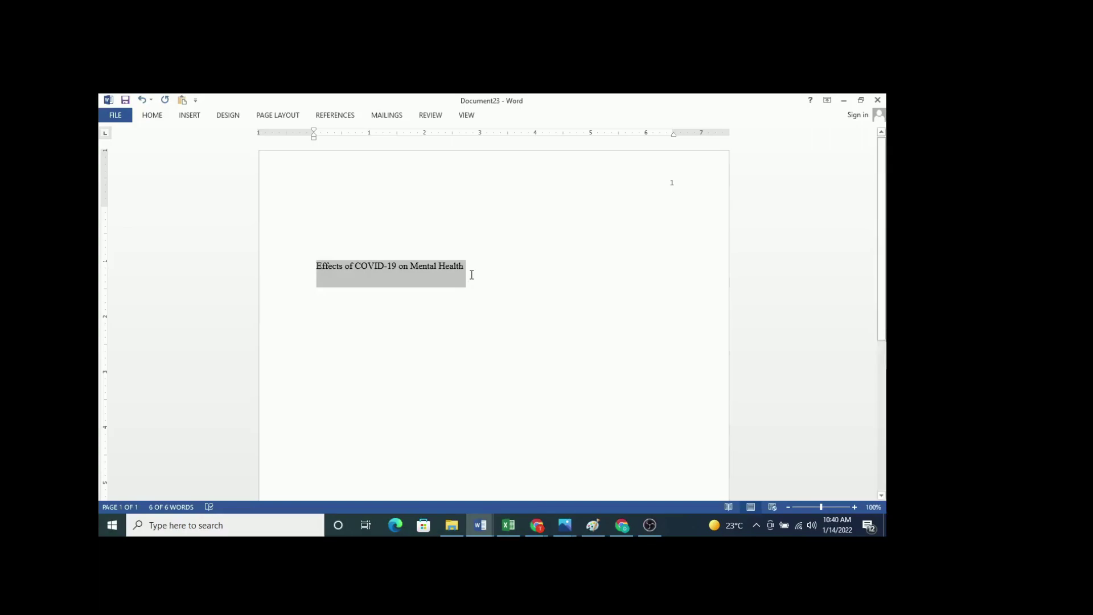
# Step: Deselect the title and add an empty paragraph beneath it
pyautogui.click(472, 275)
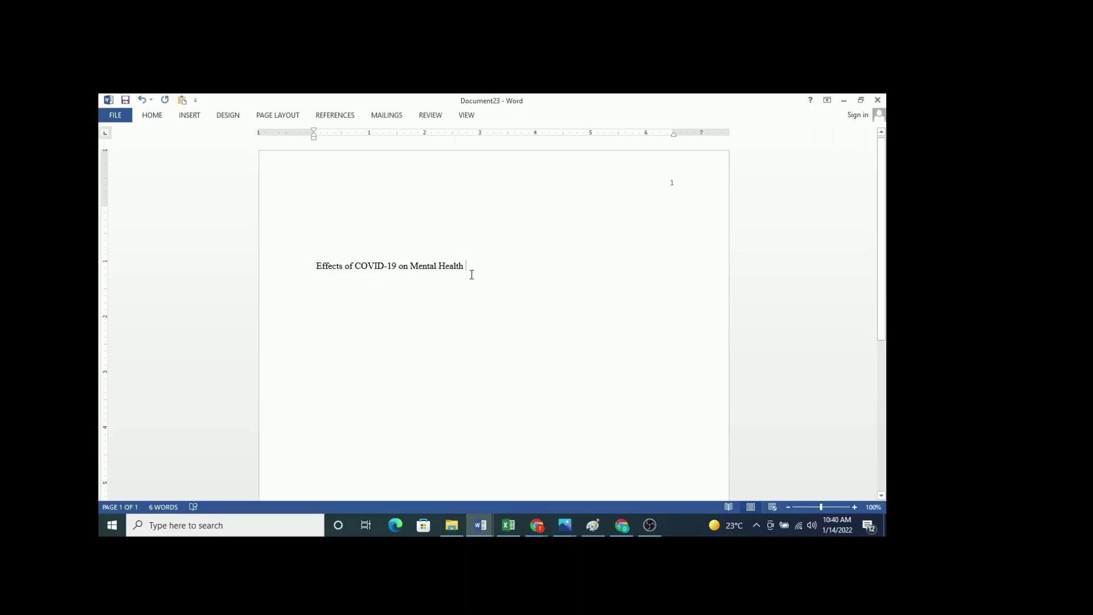
pyautogui.press('Return')
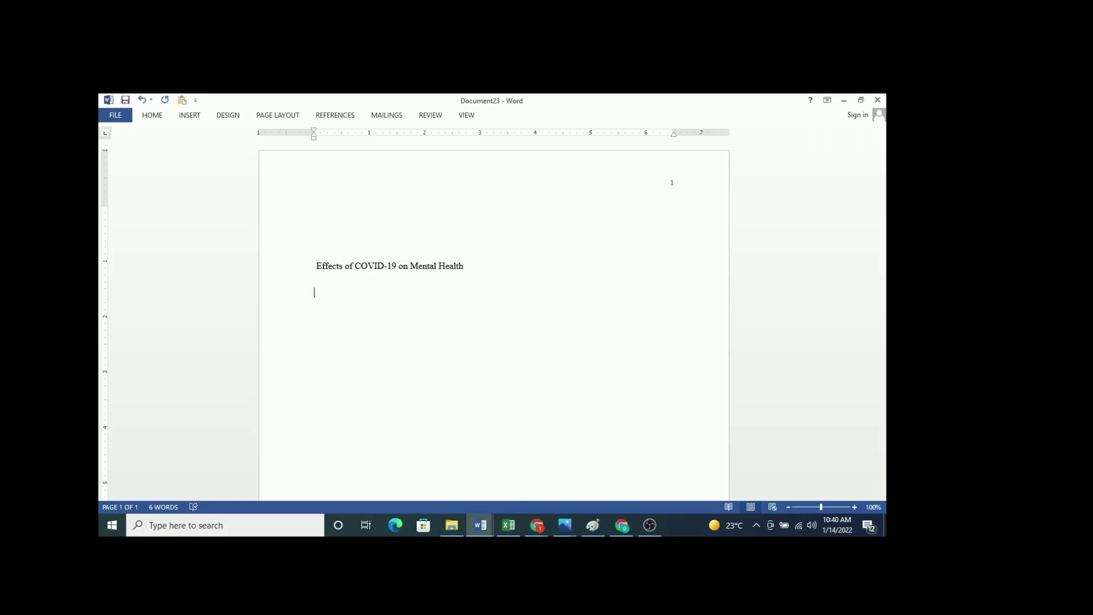
# Step: Type the author's full name on the line below the title
pyautogui.write('HILL')
pyautogui.press('BackSpace')
pyautogui.press('BackSpace')
pyautogui.press('BackSpace')
pyautogui.press('Return')
# Step: Add the line 'Biological sciences Department, Institution' below the name
pyautogui.write('Depa')
pyautogui.hotkey('ctrl', 'BackSpace')
pyautogui.write('Biological scienc')
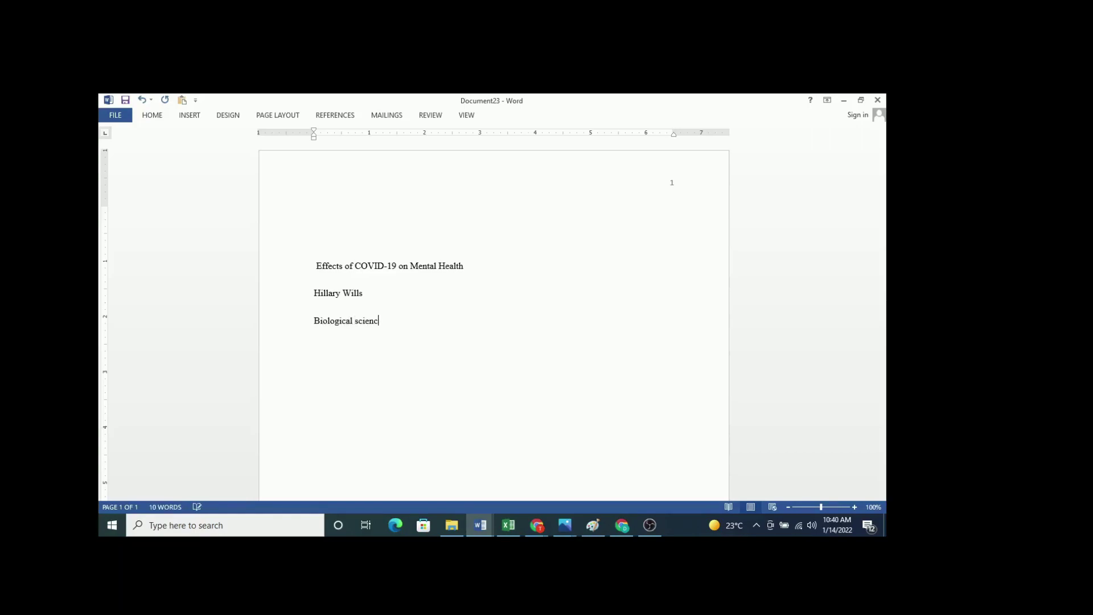
pyautogui.write('es Department')
pyautogui.write(', Insi')
pyautogui.press('BackSpace')
pyautogui.write('tituion')
pyautogui.press('BackSpace')
pyautogui.press('BackSpace')
pyautogui.press('BackSpace')
pyautogui.write('tion')
pyautogui.press('Return')
# Step: Add the lines ANT 102, 'Instructors Name' and 'Due Date'
pyautogui.write('ANT')
pyautogui.press('BackSpace')
pyautogui.press('BackSpace')
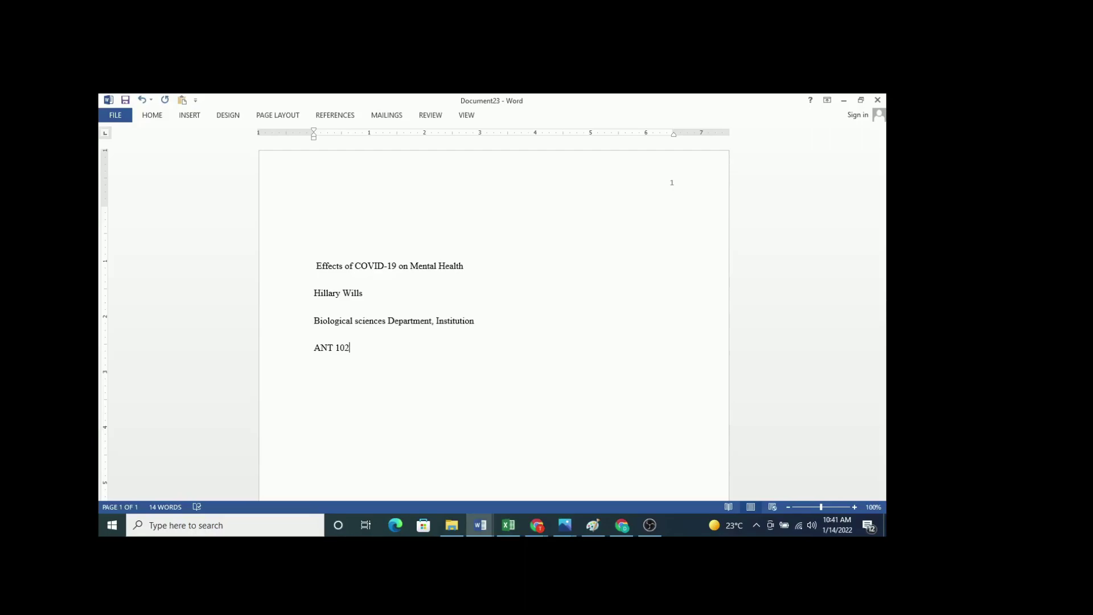
pyautogui.press('Return')
pyautogui.write('Instructors Name')
pyautogui.press('Return')
pyautogui.write('Due Date')
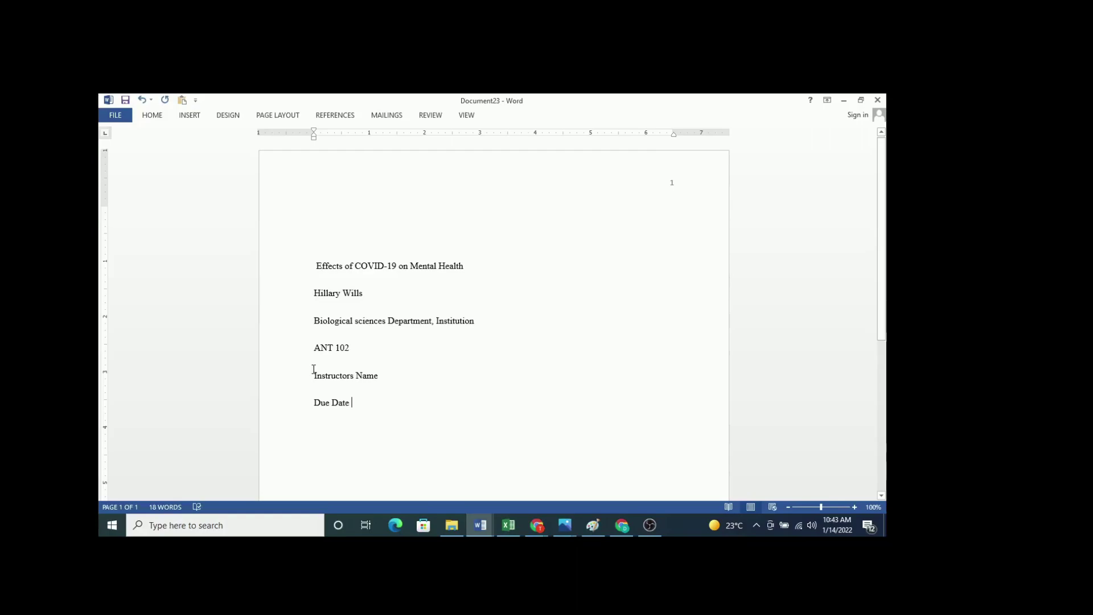
# Step: Make the title line bold
pyautogui.keyDown('shift'); pyautogui.click(308, 289); pyautogui.keyUp('shift')
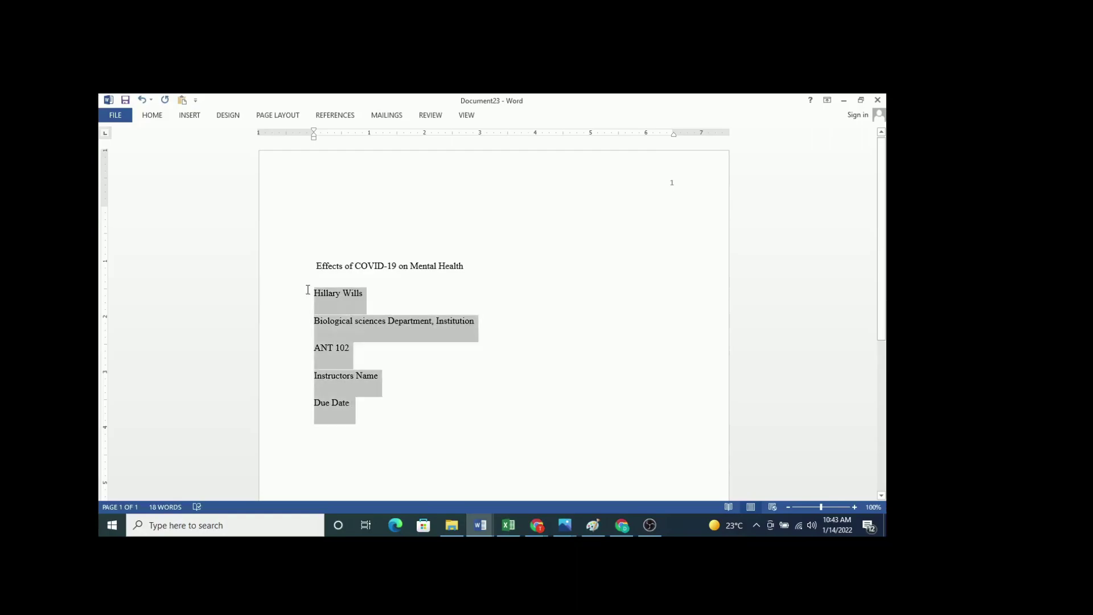
pyautogui.click(465, 276)
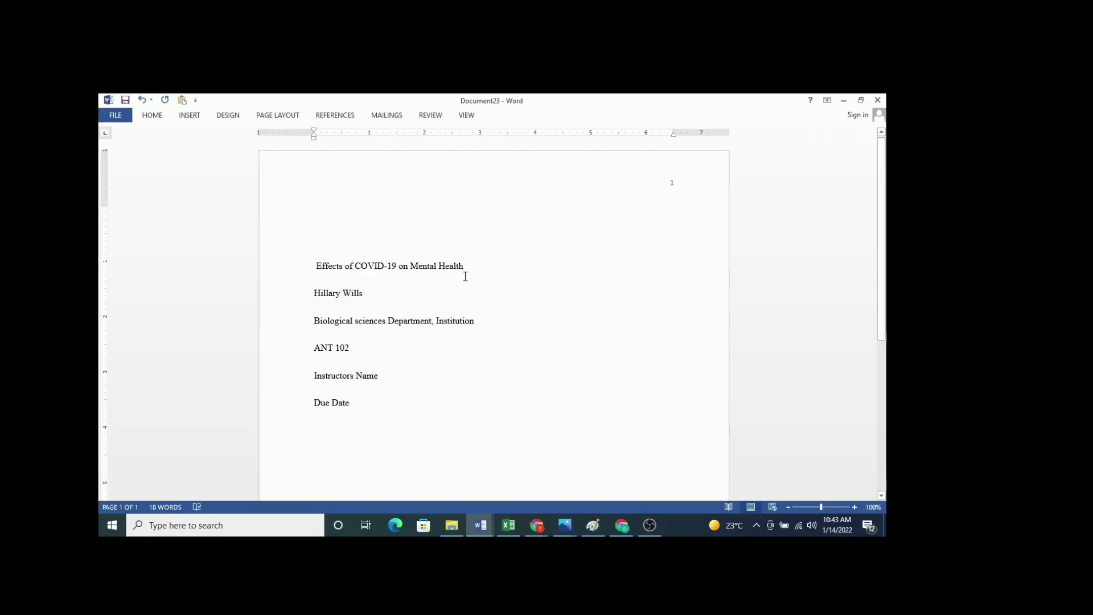
pyautogui.tripleClick(465, 276)
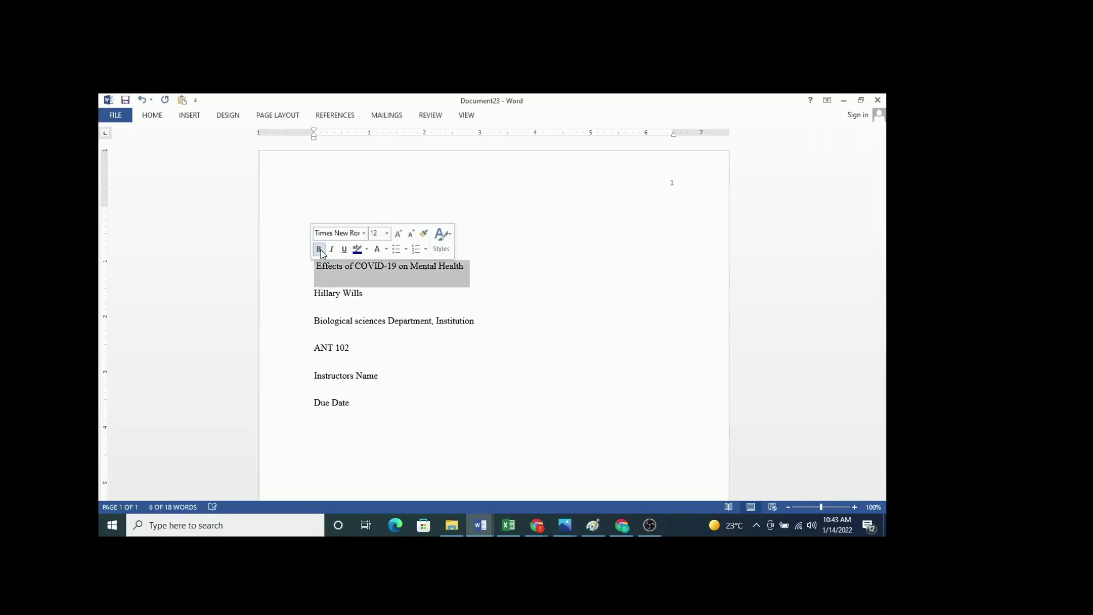
pyautogui.click(320, 249)
pyautogui.click(390, 377)
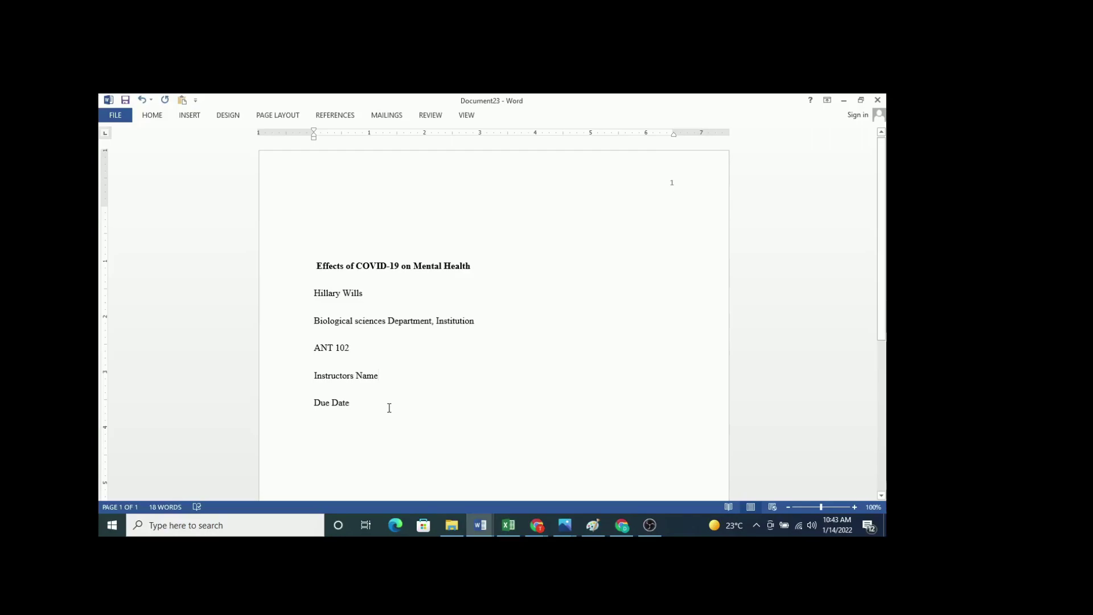
# Step: Centre every title-page line horizontally, from the title down to Due Date
pyautogui.hotkey('ctrl', 'a')
pyautogui.hotkey('ctrl', 'e')
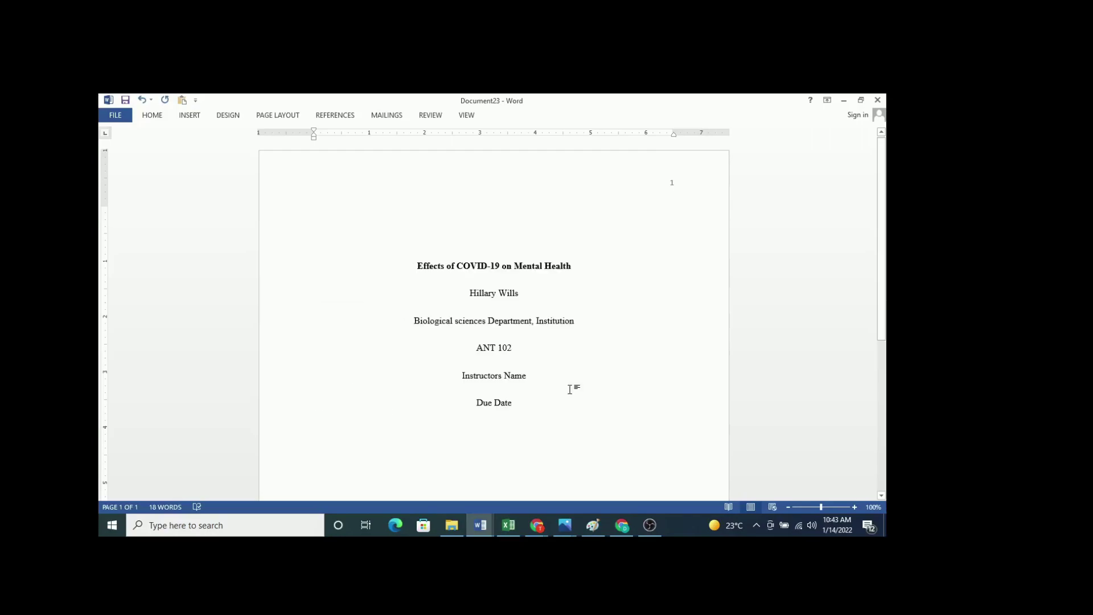
pyautogui.click(566, 380)
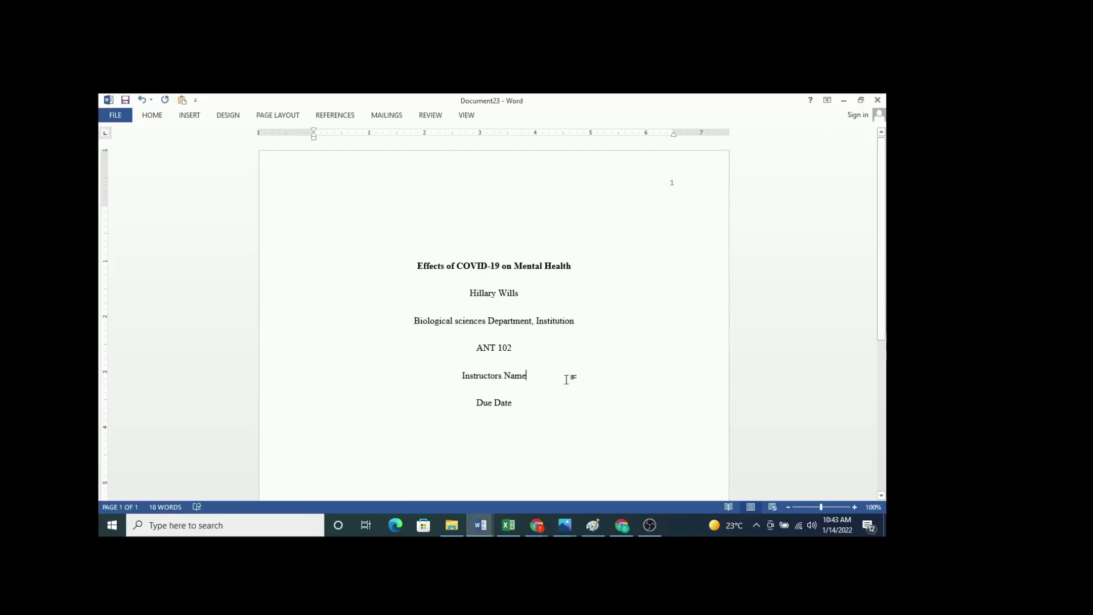
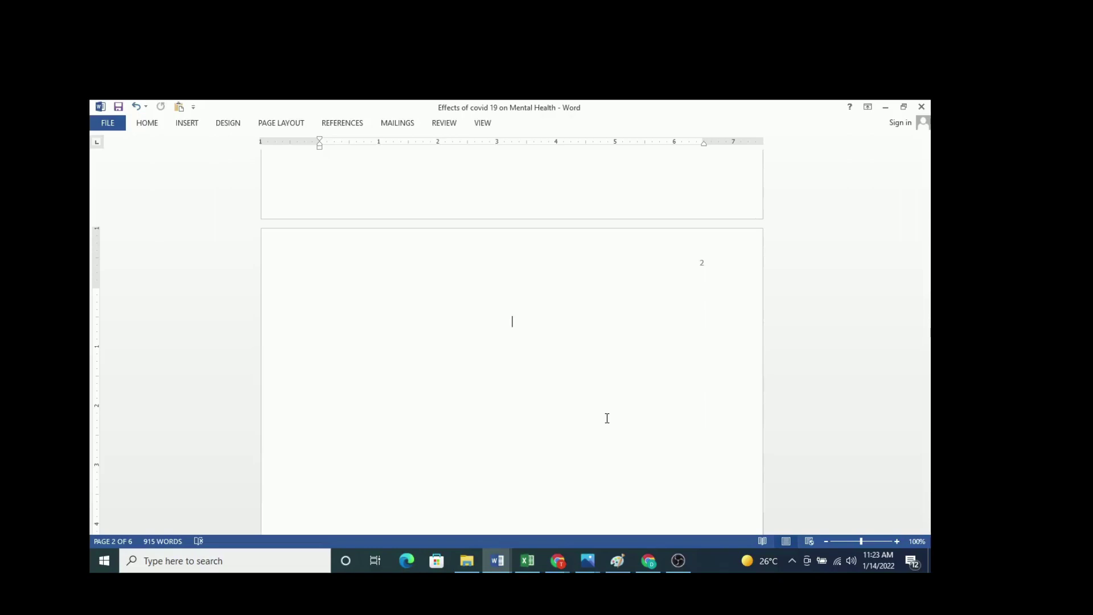
# Step: Type a trial 'Abstract' heading, then erase it
pyautogui.write('Abr')
pyautogui.press('BackSpace')
pyautogui.write('sract')
pyautogui.press('BackSpace')
pyautogui.press('BackSpace')
pyautogui.press('BackSpace')
pyautogui.press('BackSpace')
pyautogui.press('BackSpace')
pyautogui.press('BackSpace')
pyautogui.press('BackSpace')
pyautogui.press('BackSpace')
# Step: Delete the empty lines above the title so it begins page 2
pyautogui.scroll(-5, 596, 499)
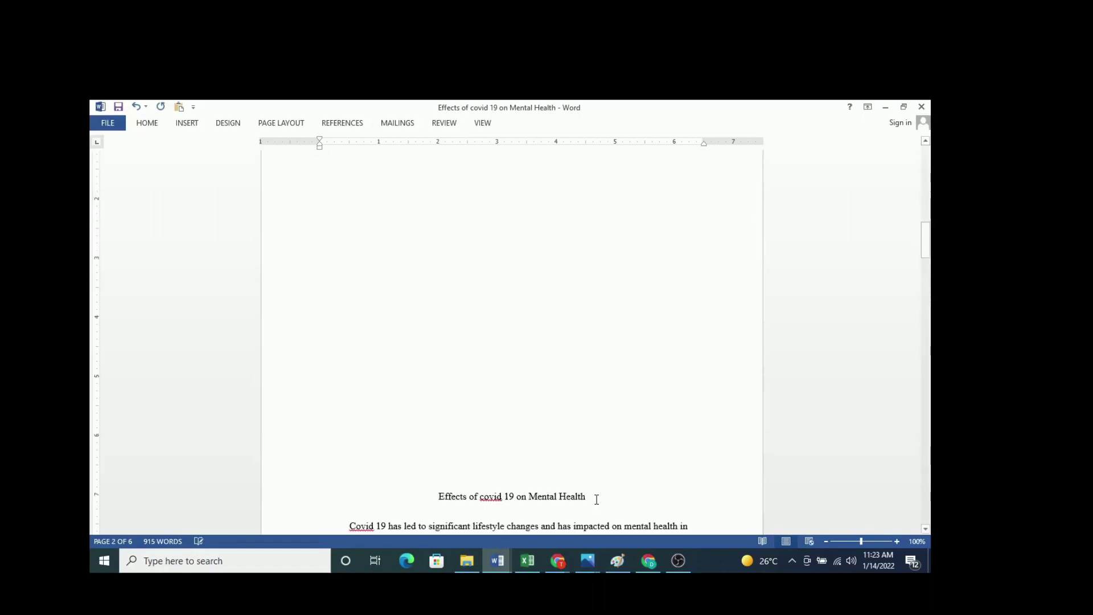
pyautogui.scroll(-3, 596, 500)
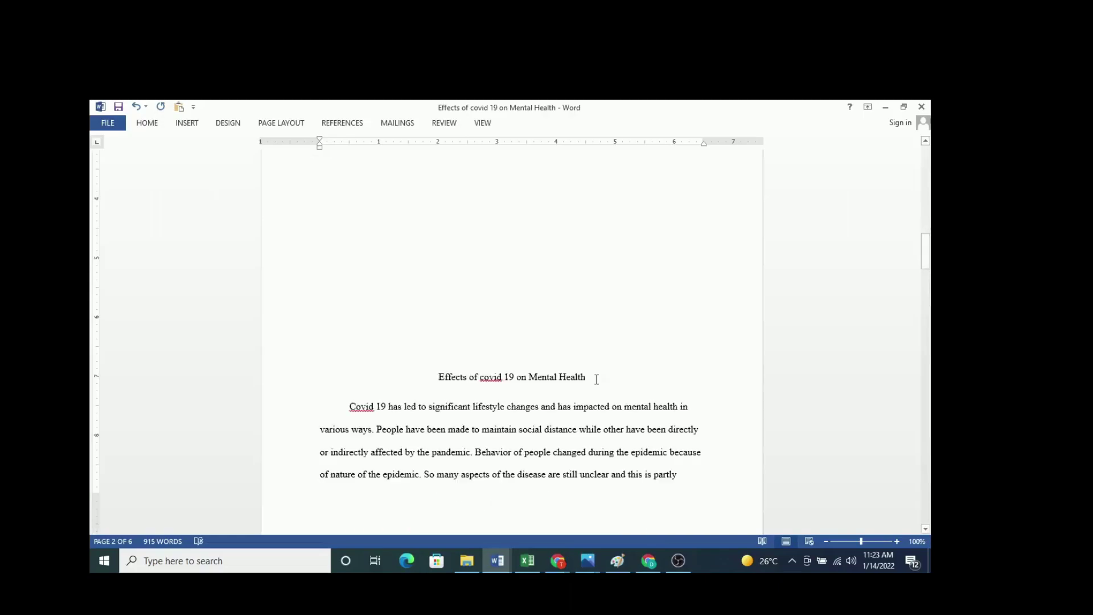
pyautogui.click(597, 379)
pyautogui.click(449, 355)
pyautogui.press('Return')
pyautogui.press('Return')
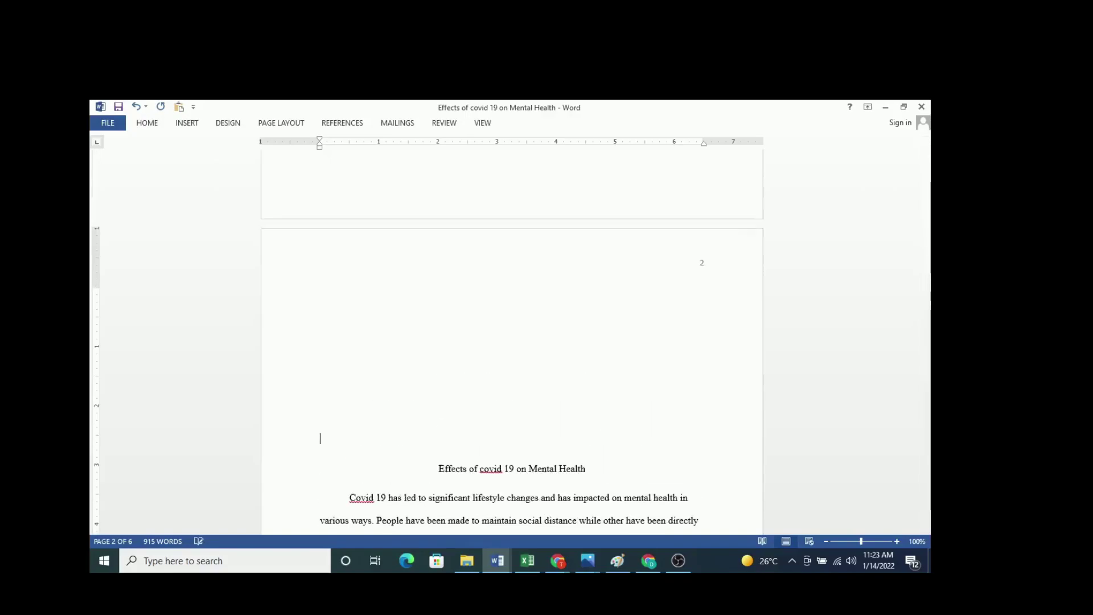
pyautogui.press('BackSpace')
pyautogui.press('BackSpace')
pyautogui.press('BackSpace')
pyautogui.press('BackSpace')
pyautogui.press('BackSpace')
pyautogui.press('BackSpace')
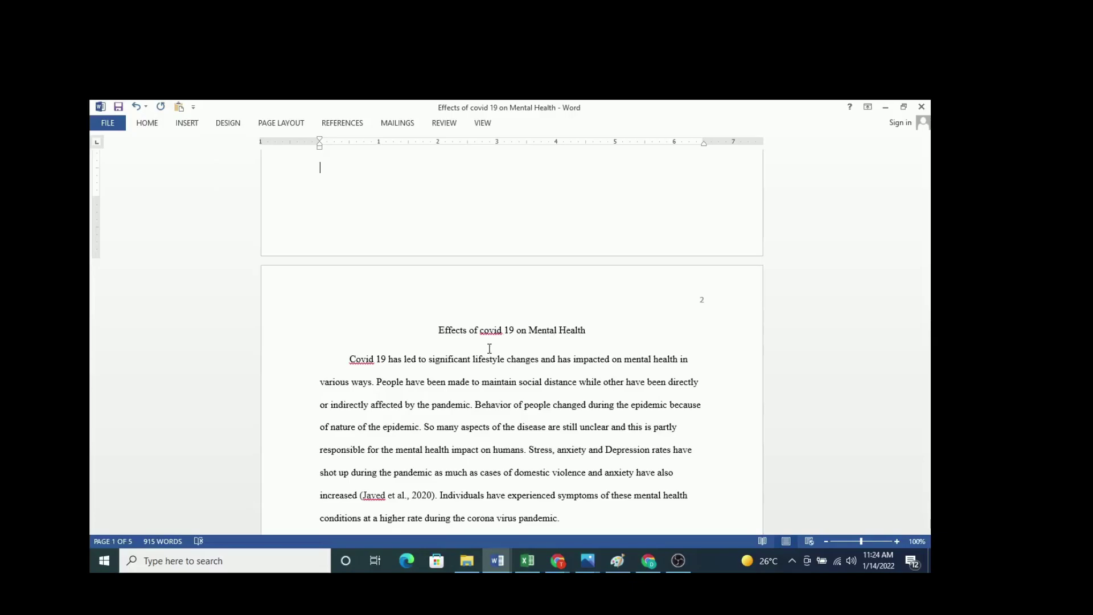
pyautogui.scroll(-3, 489, 349)
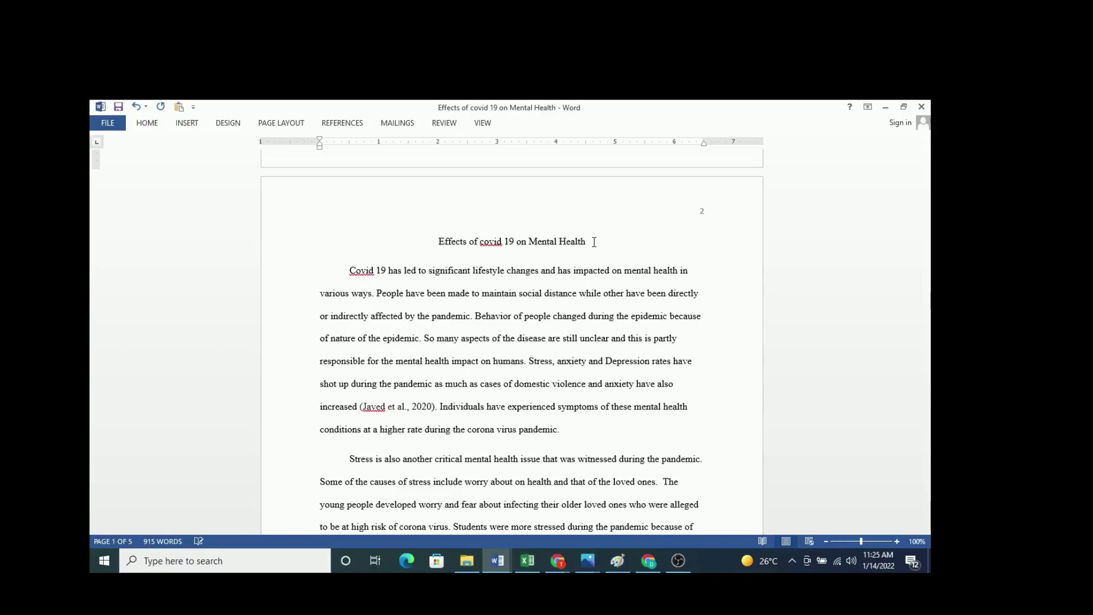
# Step: Add a 'Literature Review' line below the title, replacing an initial 'Section Headings' attempt
pyautogui.click(594, 242)
pyautogui.press('Return')
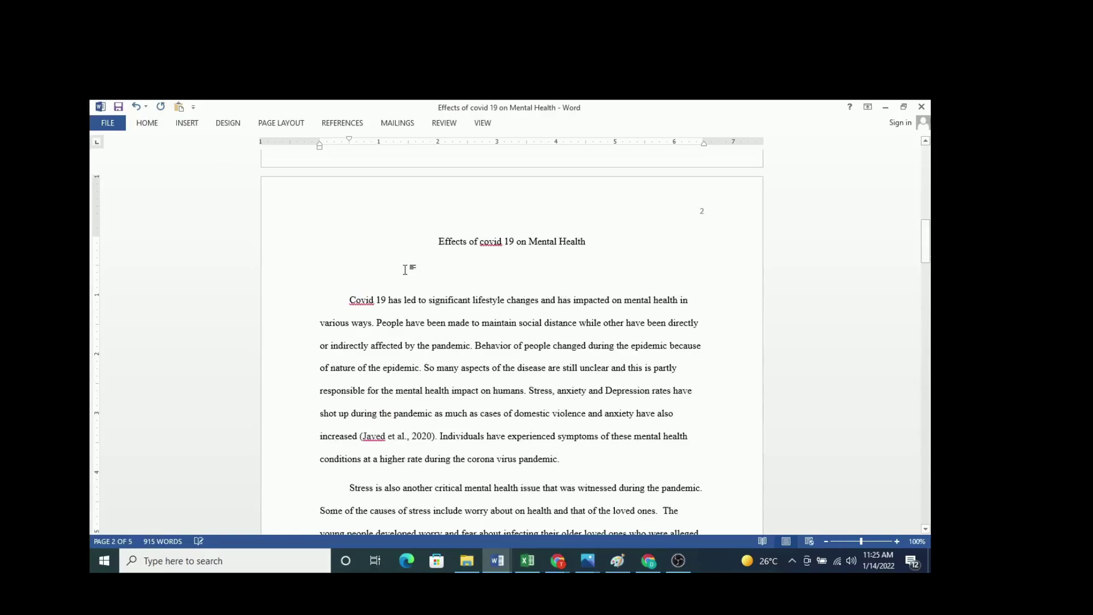
pyautogui.write('Section Headings')
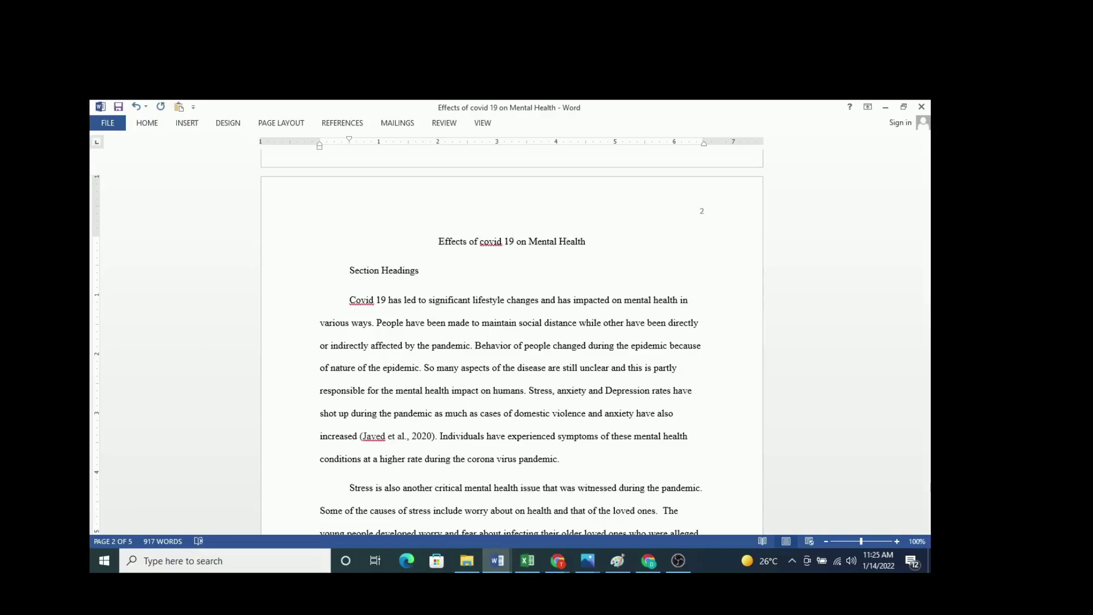
pyautogui.hotkey('ctrl', 'BackSpace')
pyautogui.hotkey('ctrl', 'BackSpace')
pyautogui.write('Literature Review')
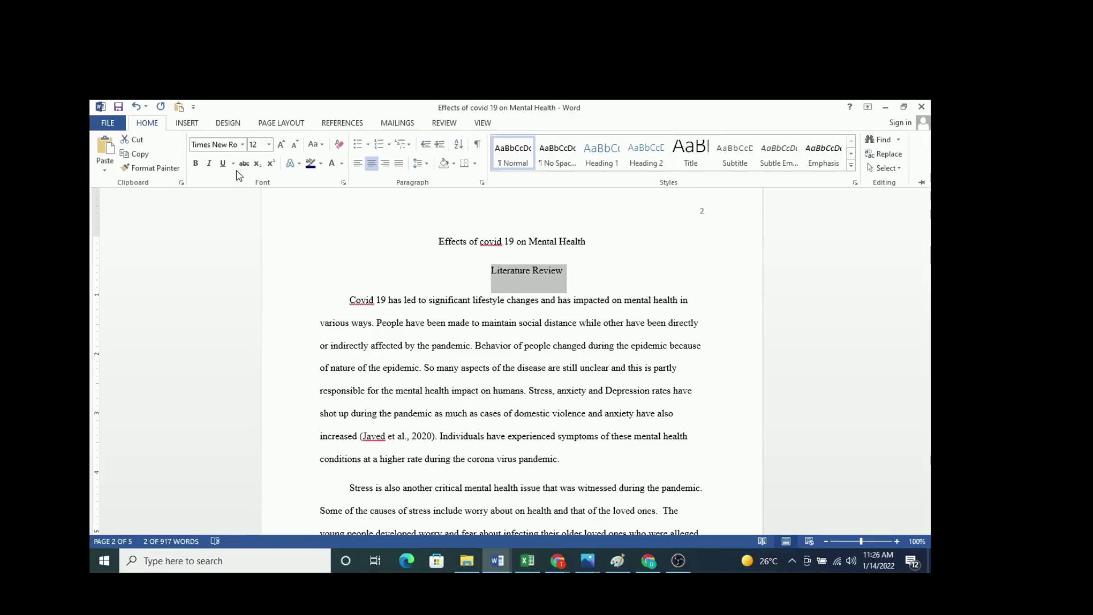
# Step: Bold the 'Literature Review' heading and begin typing 'Lifestyle' on a new line beneath it
pyautogui.click(195, 163)
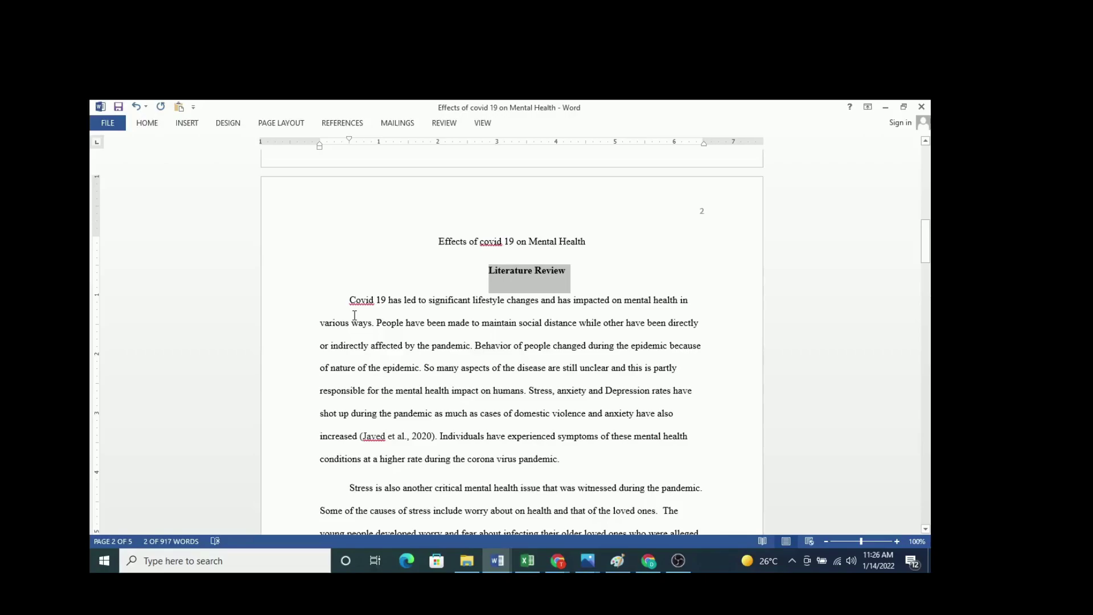
pyautogui.press('Return')
pyautogui.press('Up')
pyautogui.write('Lifesty')
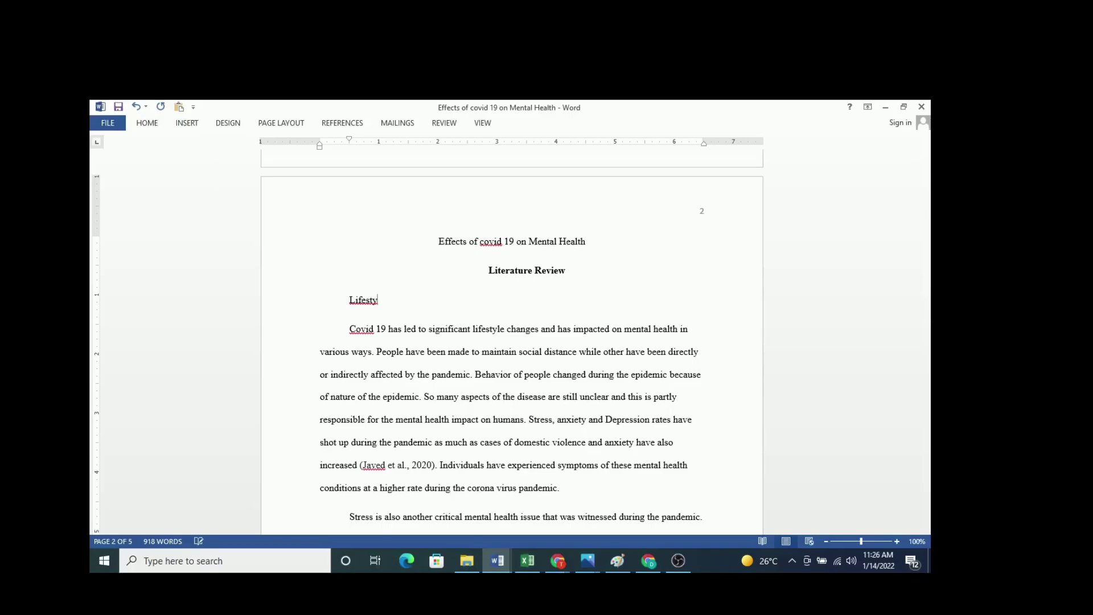
# Step: Complete the subheading as 'Lifestyle Changes' and select it for formatting
pyautogui.write('le Changes')
pyautogui.hotkey('shift', 'Home')
pyautogui.scroll(-3, 591, 457)
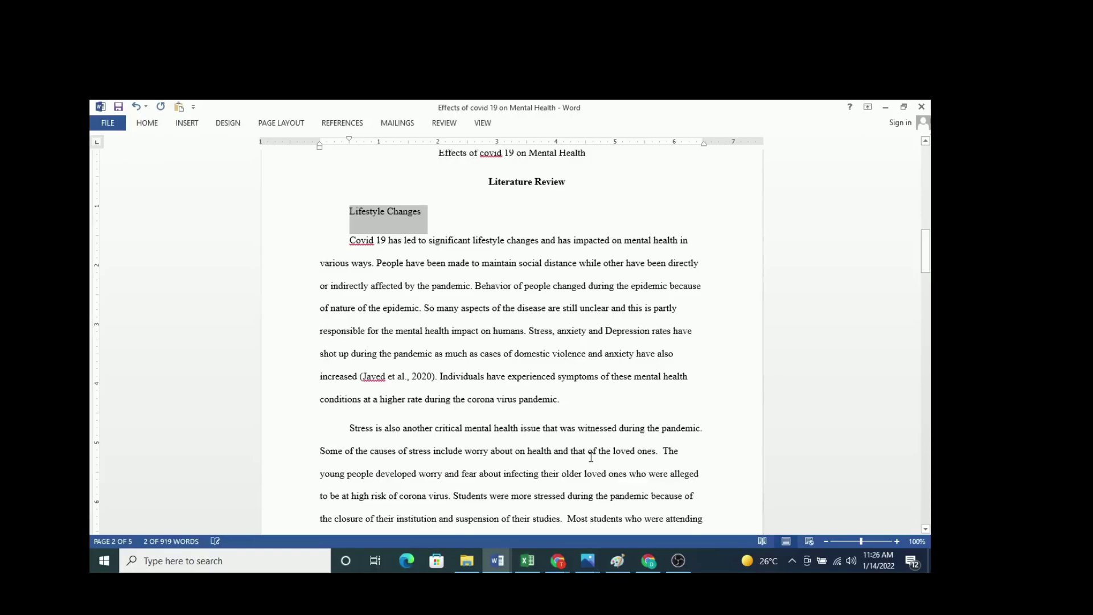
pyautogui.scroll(1, 534, 276)
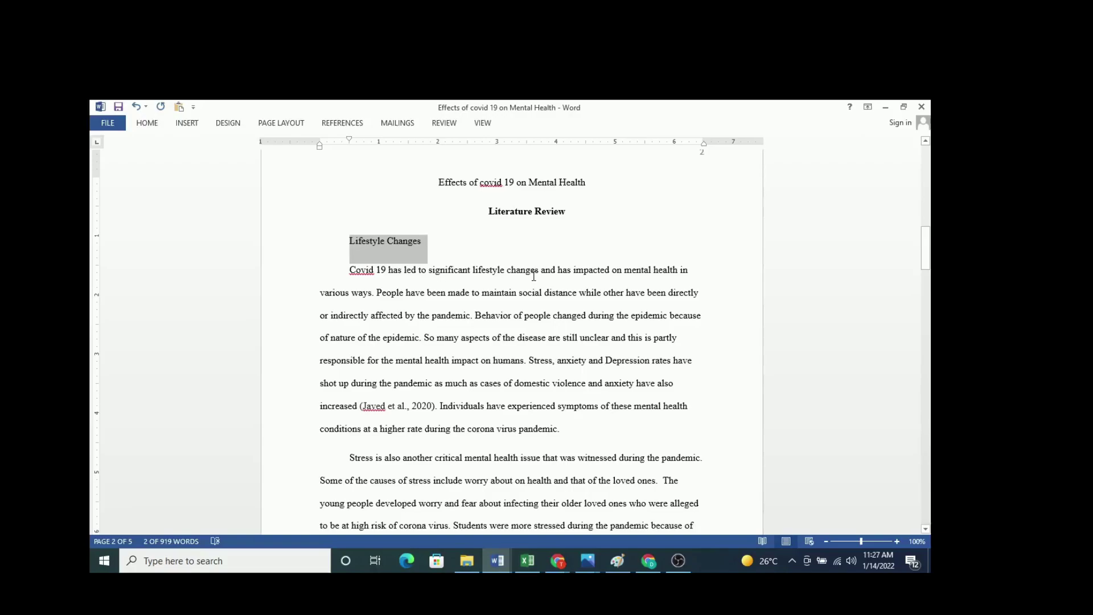
pyautogui.hotkey('ctrl', 'F1')
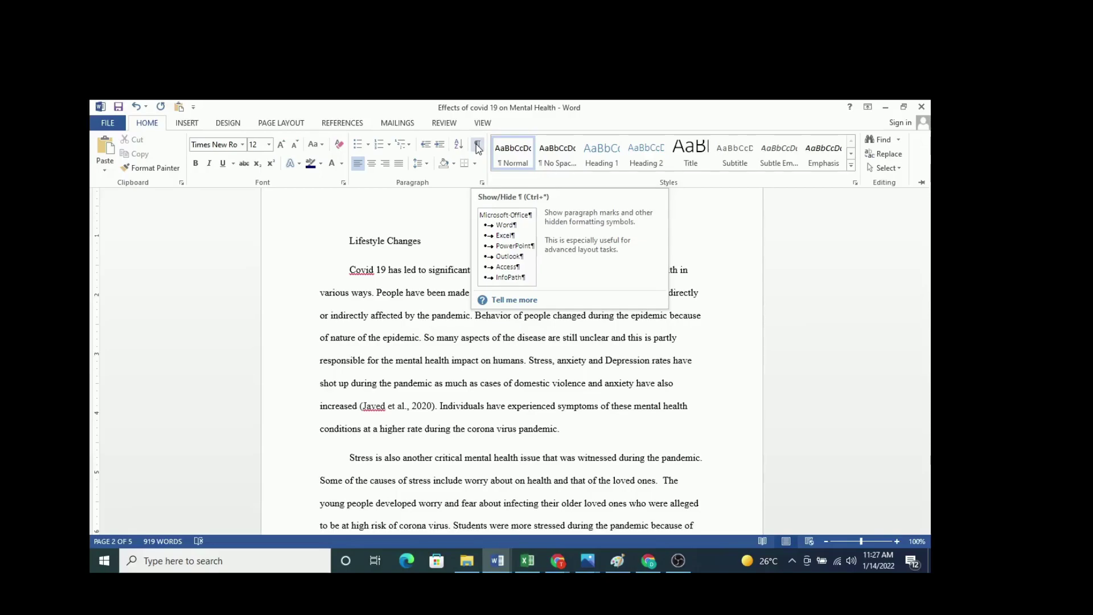
# Step: Show formatting marks and delete the extra space after 'loved ones.'
pyautogui.click(478, 145)
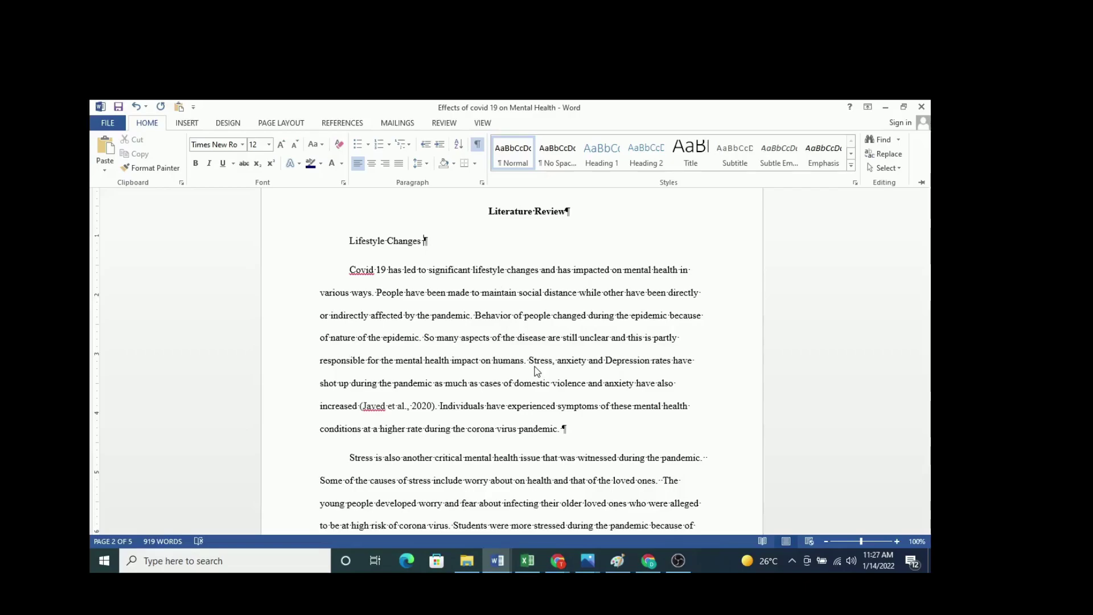
pyautogui.press('BackSpace')
pyautogui.doubleClick(149, 125)
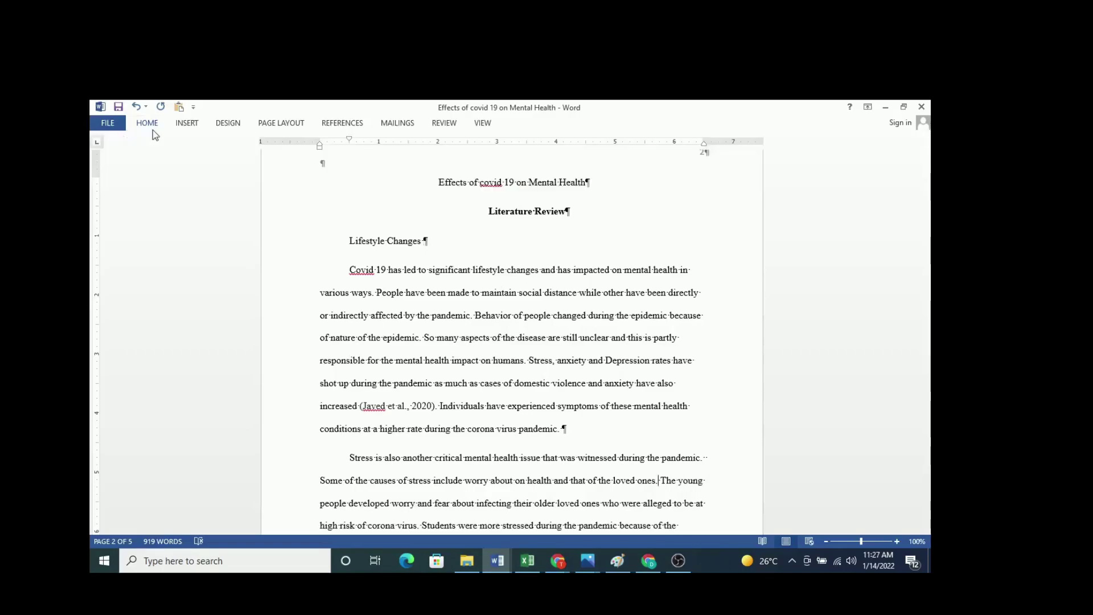